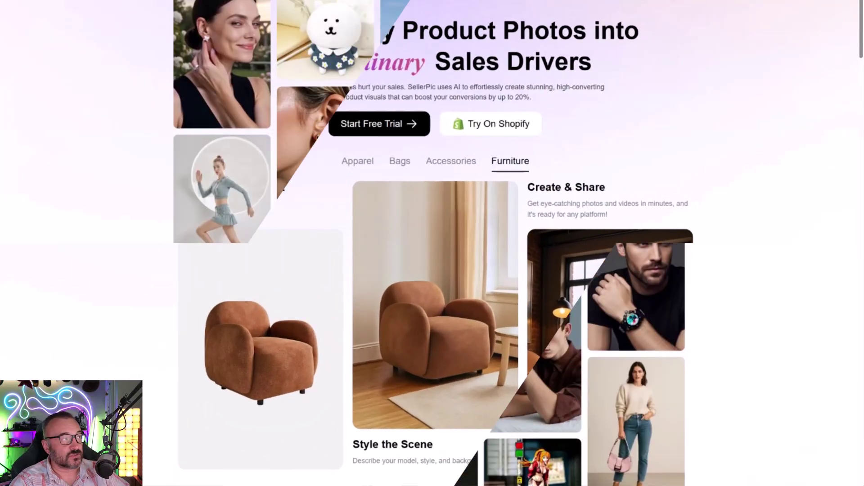
# Attach the WOW BANANA! T-shirt image from earlier creations to the prompt.
pyautogui.scroll(-3, 428, 243)
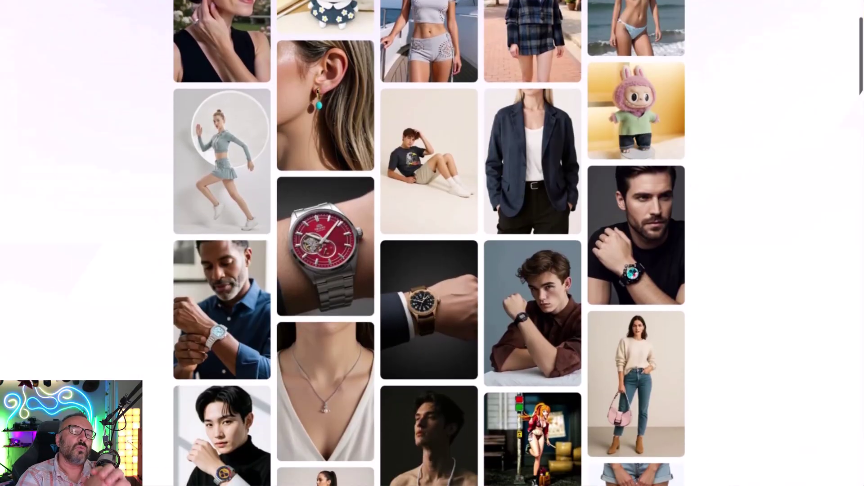
pyautogui.scroll(-8, 429, 243)
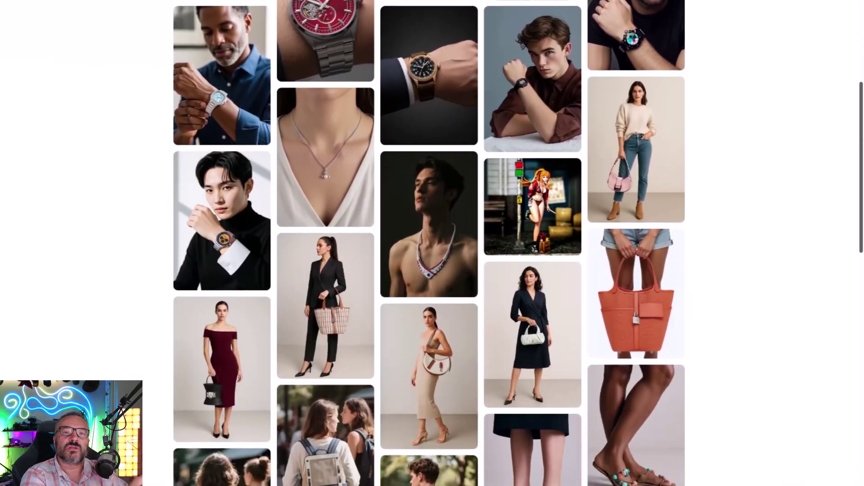
pyautogui.scroll(-7, 429, 243)
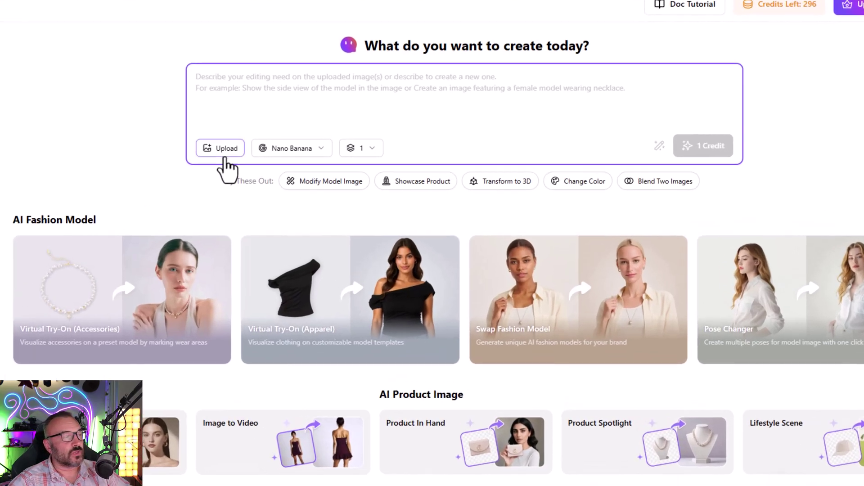
pyautogui.click(291, 152)
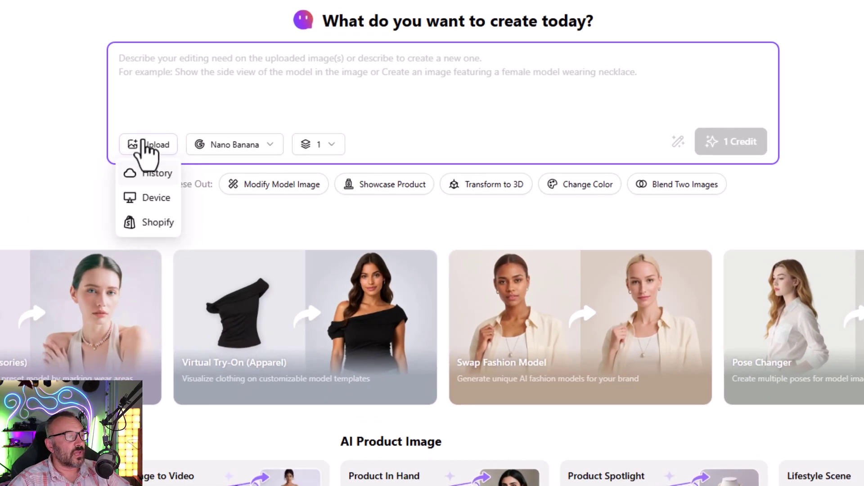
pyautogui.click(145, 174)
pyautogui.click(149, 219)
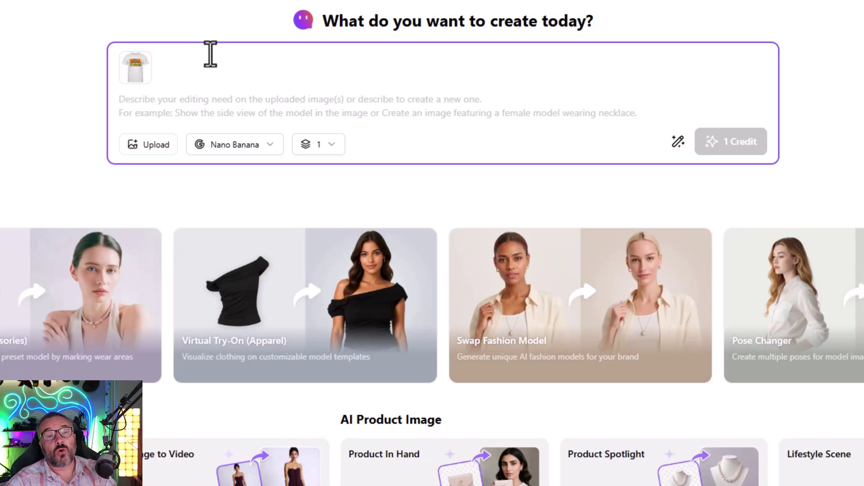
# Attach the coffee-shop male model image from history as the second reference.
pyautogui.moveTo(155, 148)
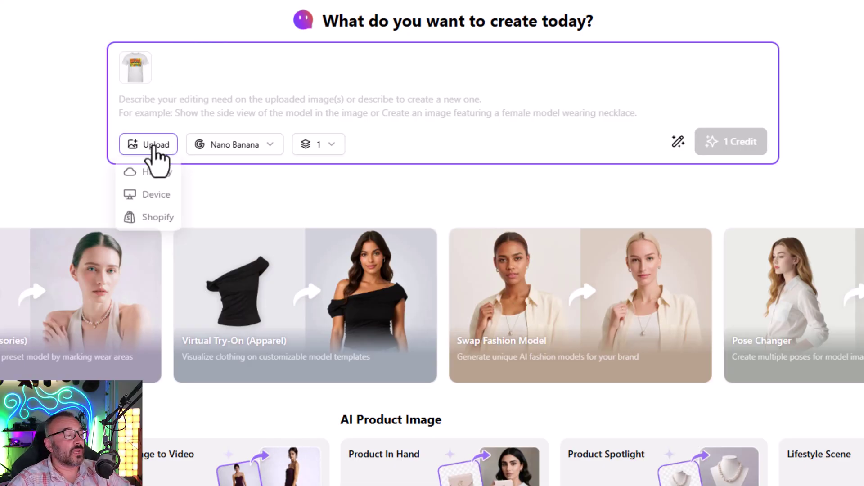
pyautogui.click(155, 173)
pyautogui.click(226, 218)
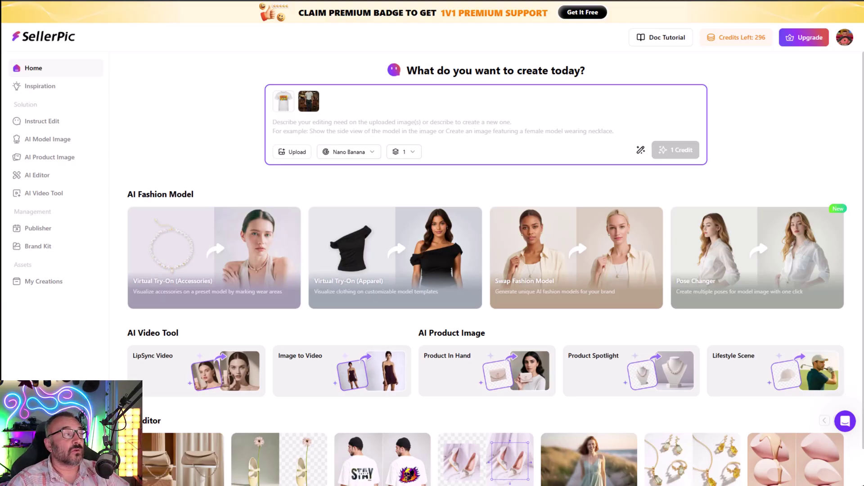
# Paste the combine-images prompt to generate the model in the T-shirt, then preview the coffee-shop result.
pyautogui.write('Combine both images, placing the t-shirt with the word "wow" on the male model. Generate a portrait mode image.')
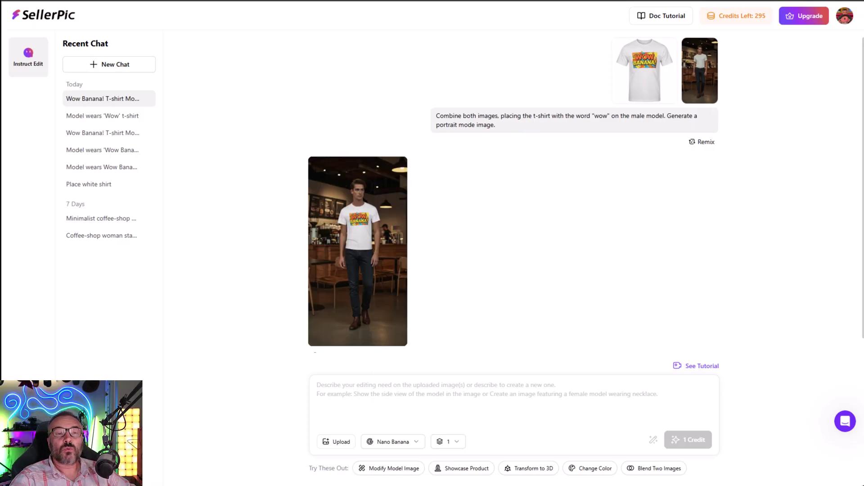
pyautogui.click(341, 252)
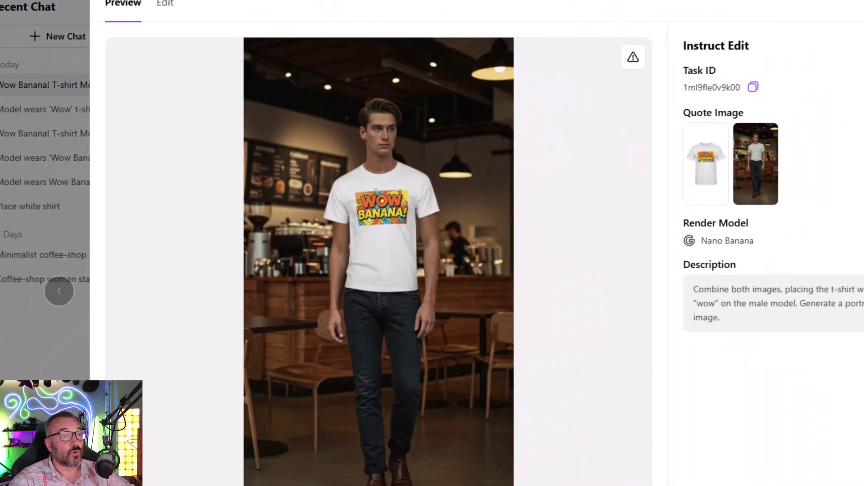
pyautogui.click(58, 290)
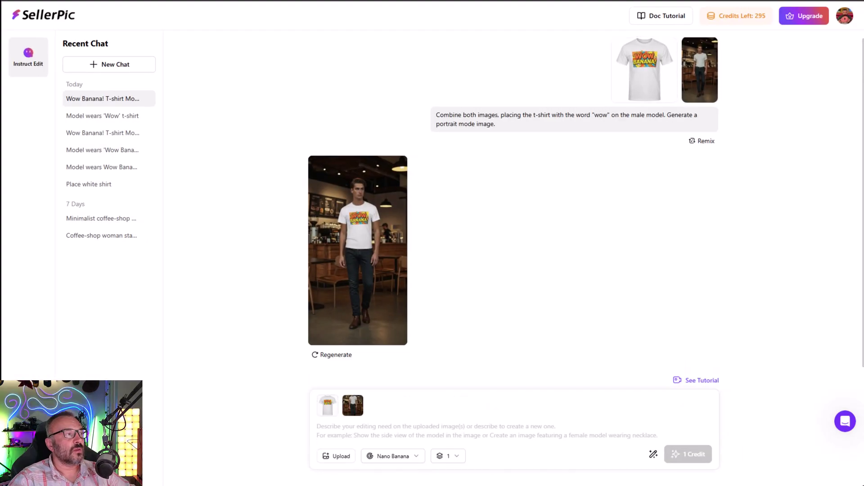
# Submit the pasted prompt with 'The model needs to sit on the floor.' added.
pyautogui.rightClick(425, 212)
pyautogui.click(366, 439)
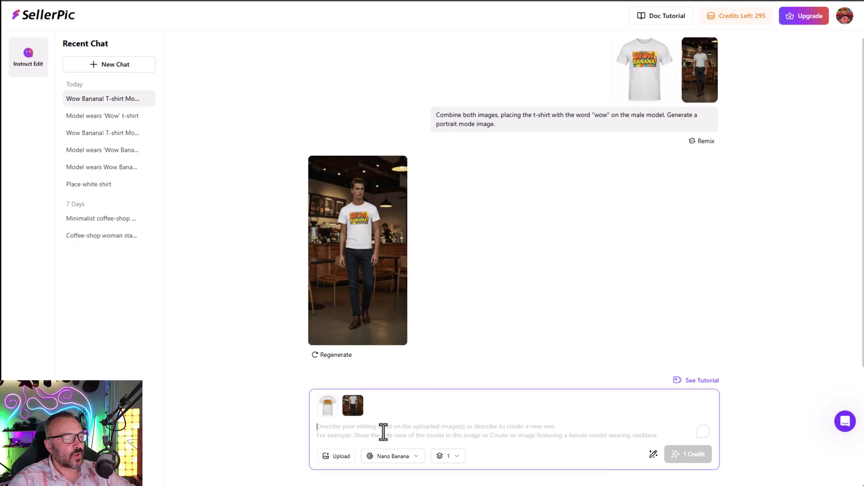
pyautogui.write('Combine both images, placing the t-shirt with the word "wow" on the male model. Generate a portrait mode image. The model needs to sit on the floor.')
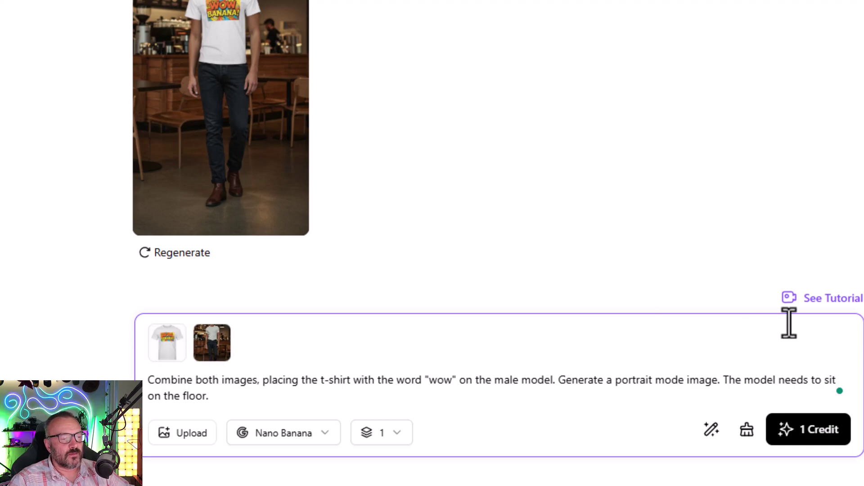
pyautogui.moveTo(725, 380); pyautogui.dragTo(295, 405)
pyautogui.click(421, 384)
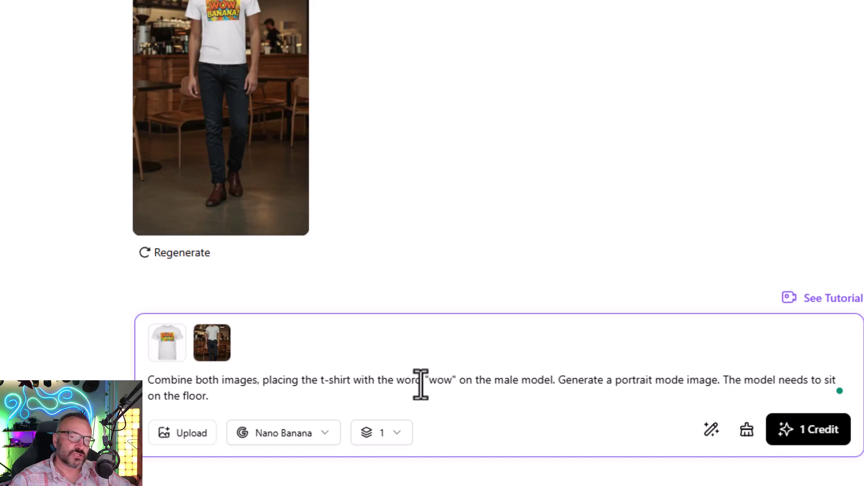
pyautogui.click(812, 435)
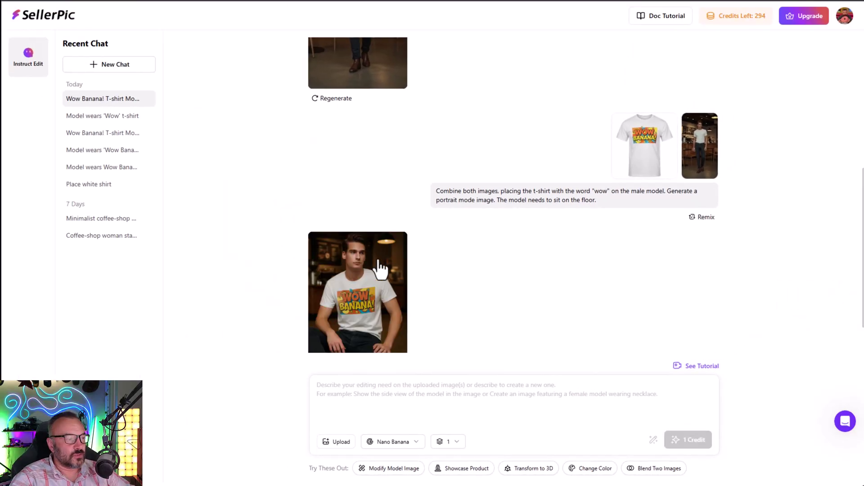
# Preview the generated image of the model sitting on the floor, then close it.
pyautogui.click(380, 269)
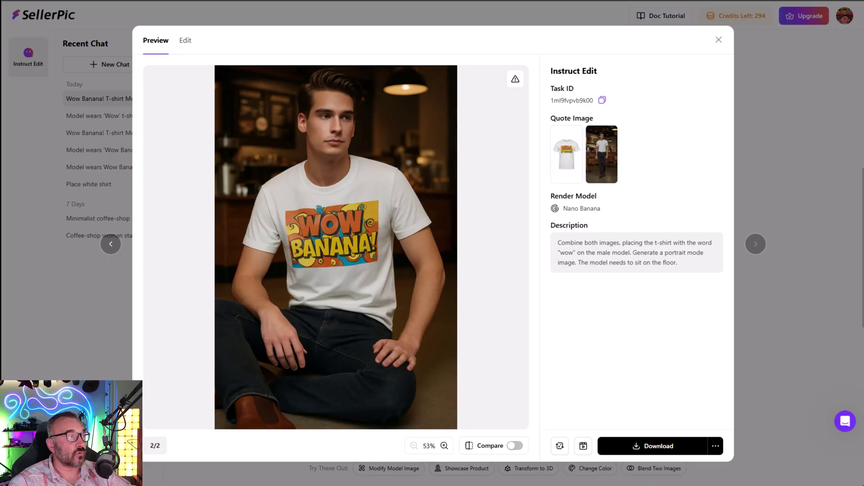
pyautogui.press('Escape')
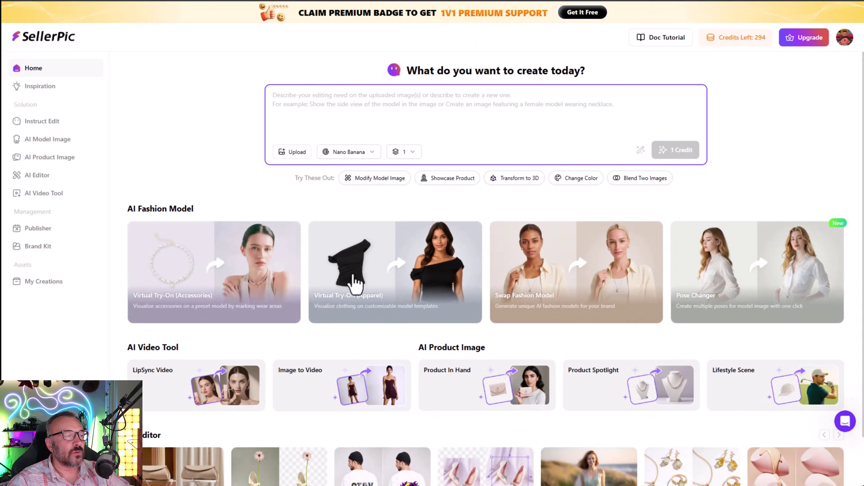
# In Virtual Try-On (Apparel), choose the custom coffee-shop male model from the model library.
pyautogui.click(354, 283)
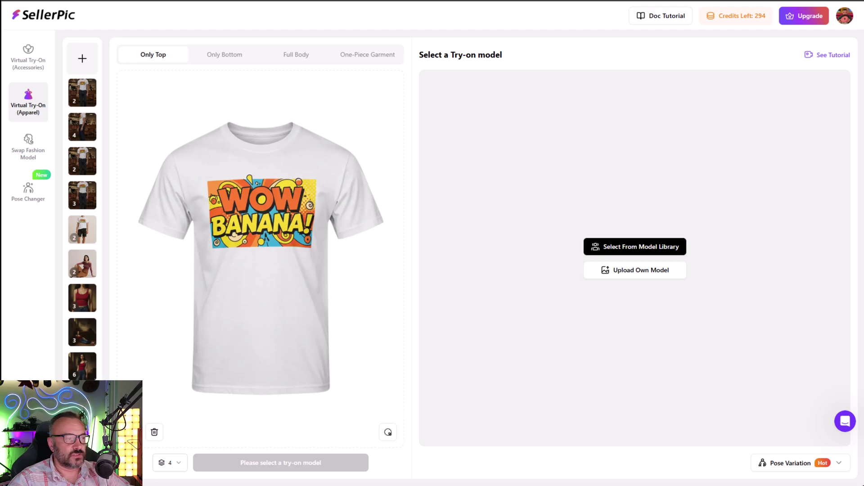
pyautogui.click(660, 252)
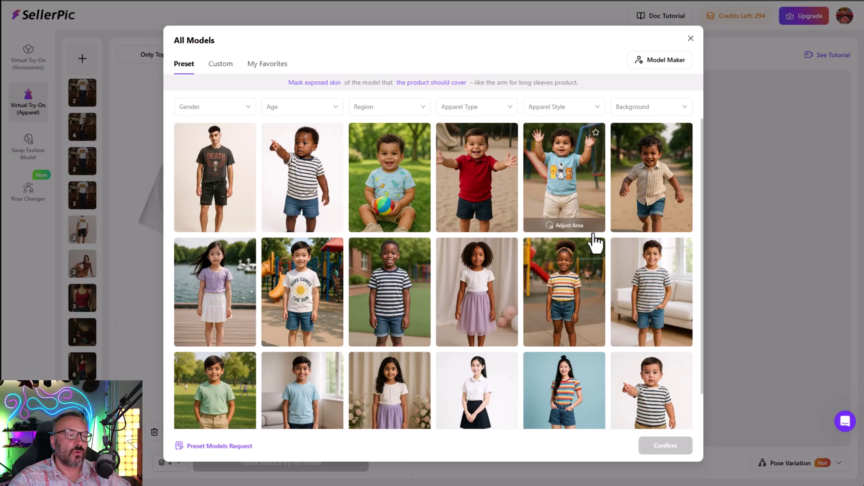
pyautogui.scroll(-1, 594, 242)
pyautogui.scroll(1, 594, 242)
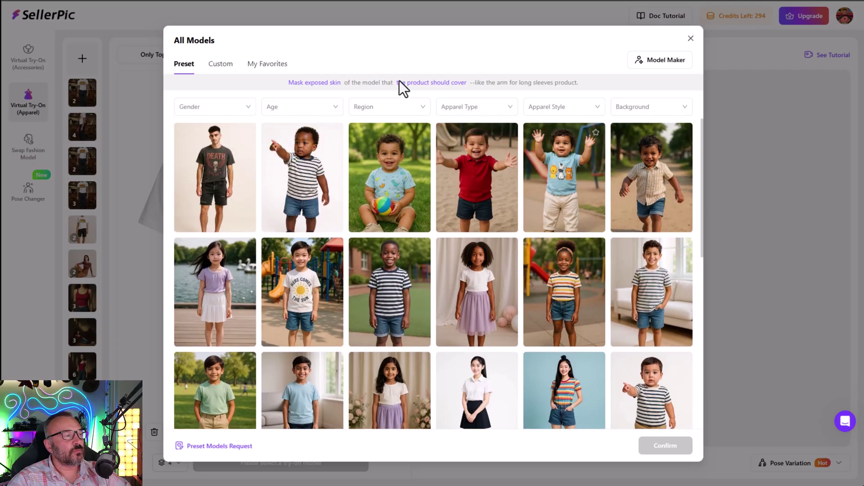
pyautogui.click(219, 66)
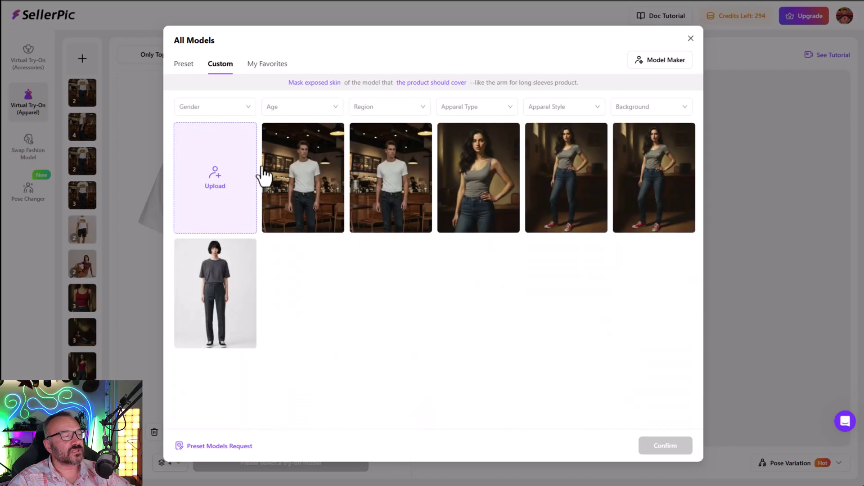
pyautogui.click(302, 174)
pyautogui.click(665, 447)
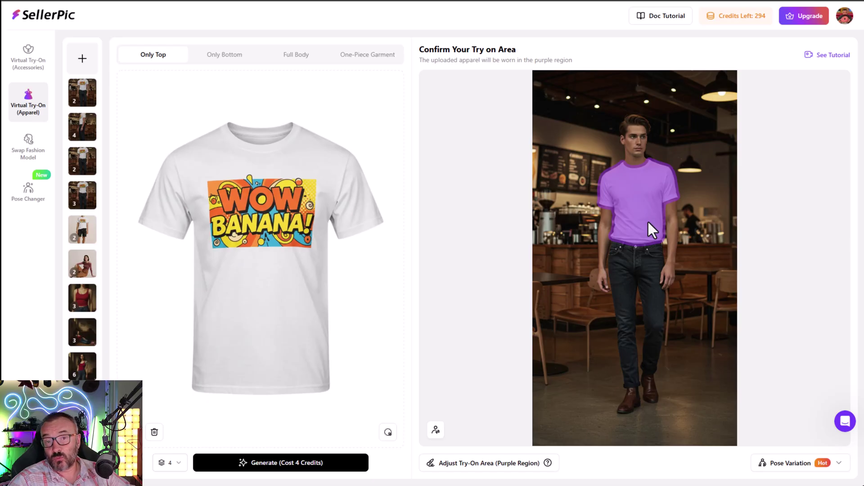
# Generate try-on images in the Full-View Front and Sitting Cross-Legged poses for 2 credits.
pyautogui.click(789, 471)
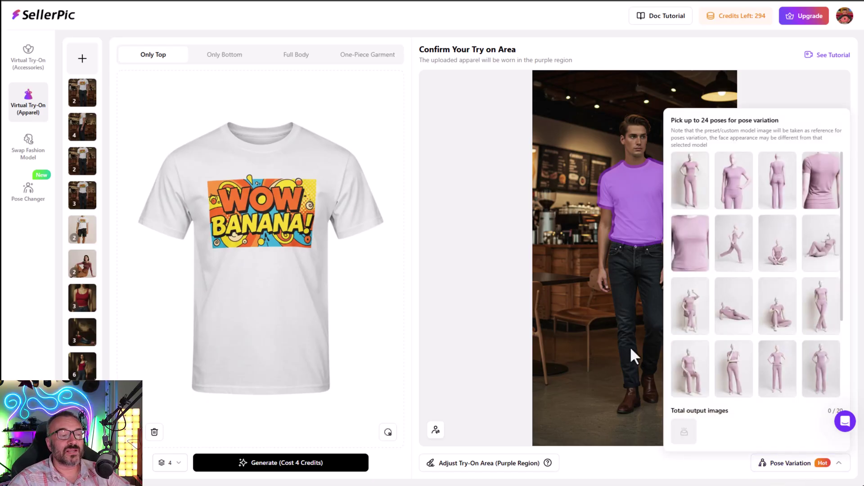
pyautogui.click(696, 179)
pyautogui.click(774, 247)
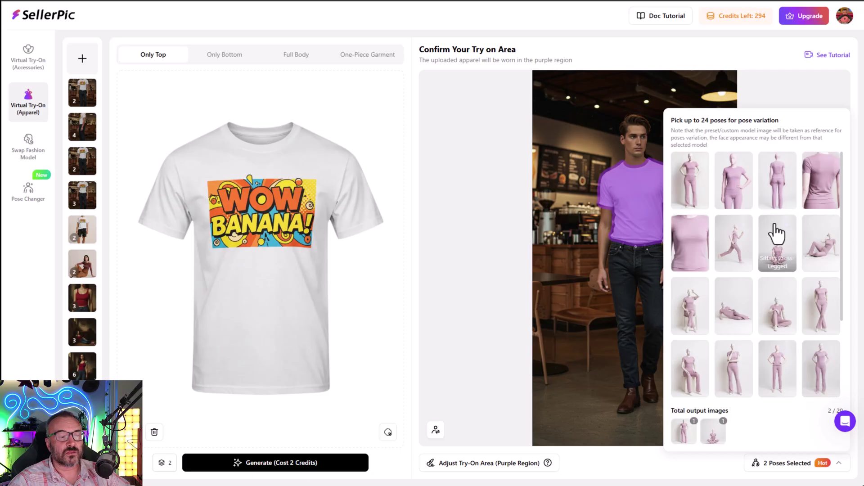
pyautogui.click(311, 466)
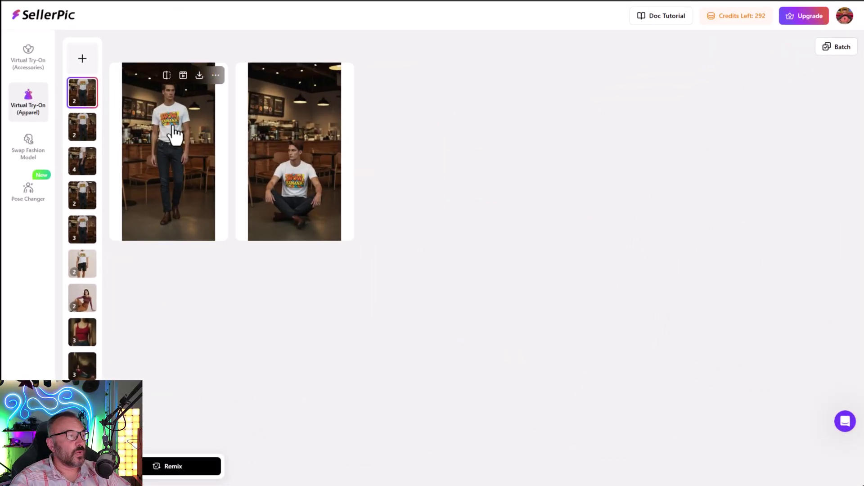
# Compare the standing and sitting try-on images, then send the standing front-view one to Image to Video.
pyautogui.click(175, 135)
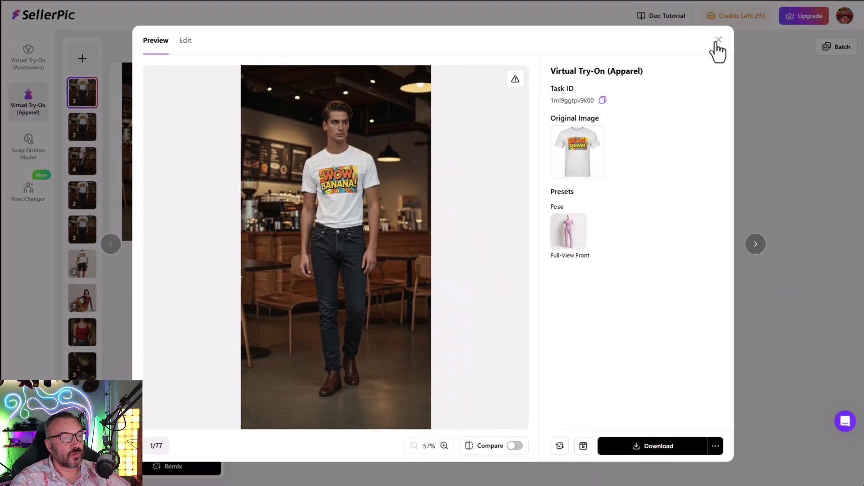
pyautogui.click(718, 39)
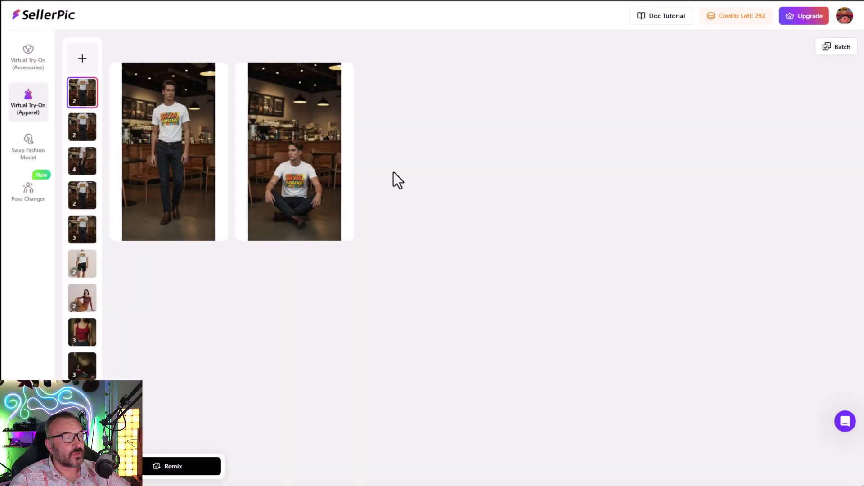
pyautogui.click(286, 146)
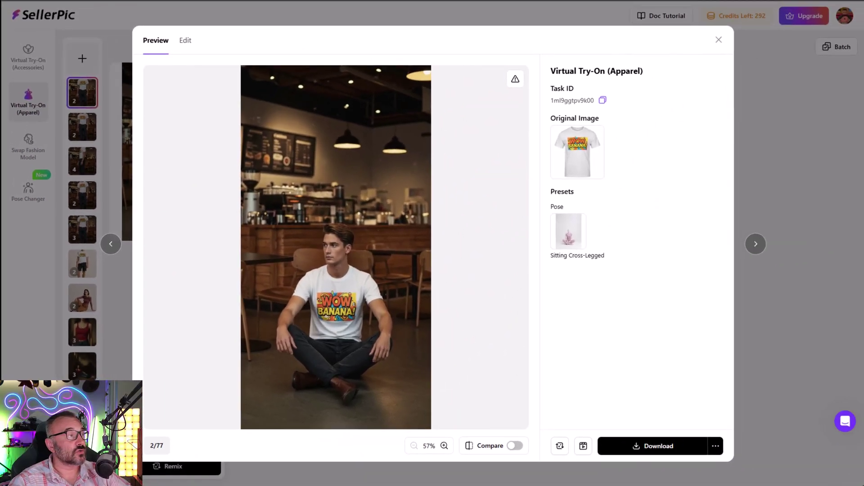
pyautogui.press('Left')
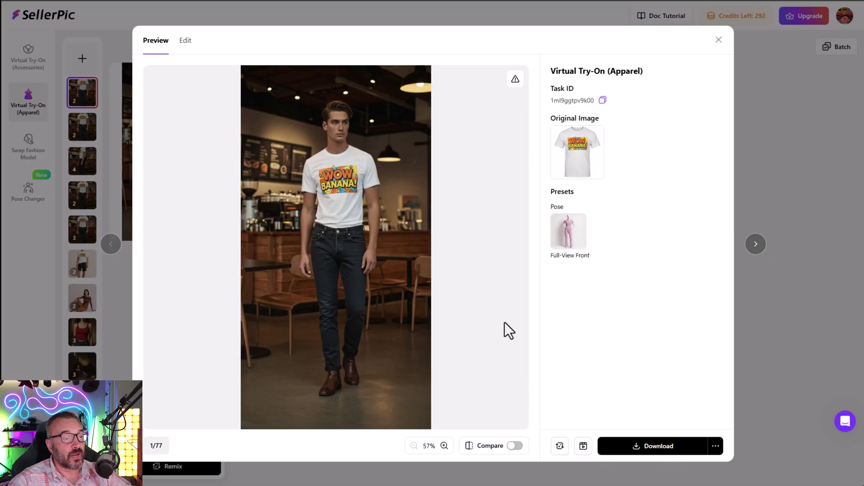
pyautogui.click(583, 447)
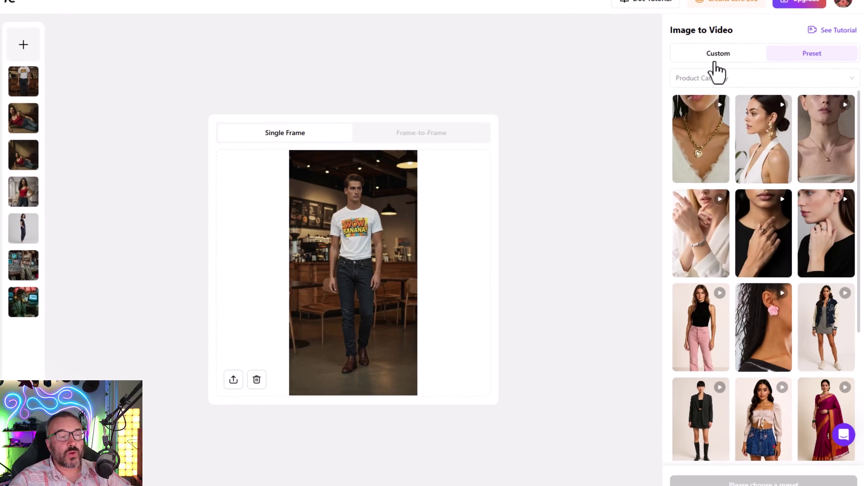
# Skim the preset motion styles, then switch to Custom video settings (Kling 2.1 Pro, Stable Style, 5s).
pyautogui.scroll(-5, 840, 238)
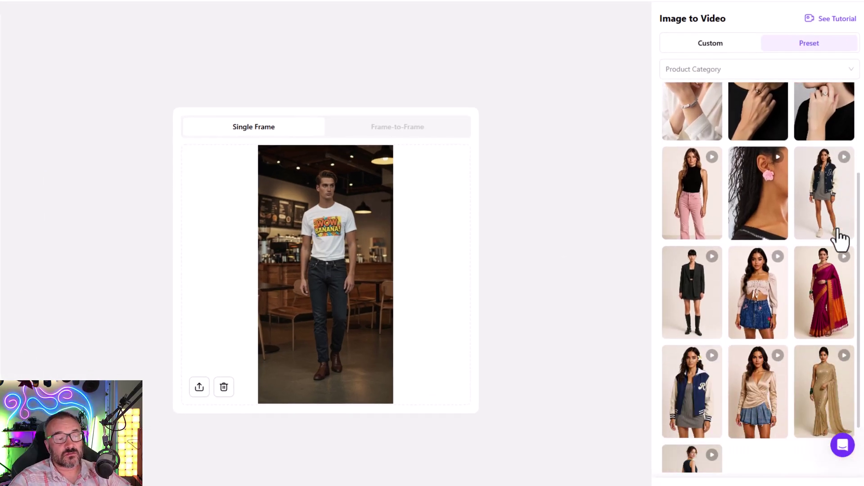
pyautogui.scroll(5, 832, 343)
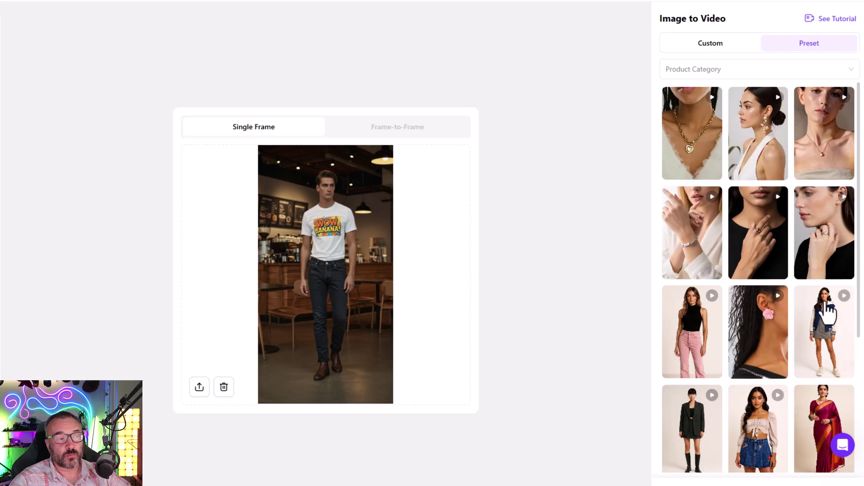
pyautogui.click(733, 48)
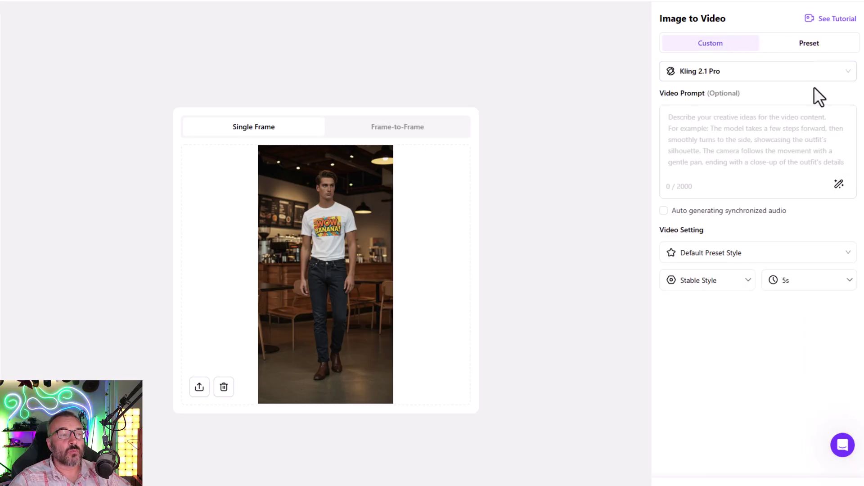
# Select Google Veo 3 Fast as the video model and begin the prompt 'Model looking'.
pyautogui.click(835, 70)
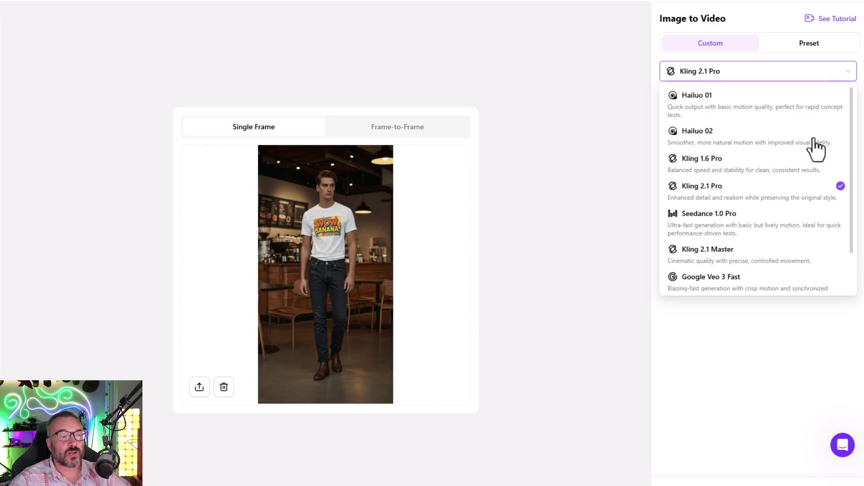
pyautogui.scroll(-2, 810, 148)
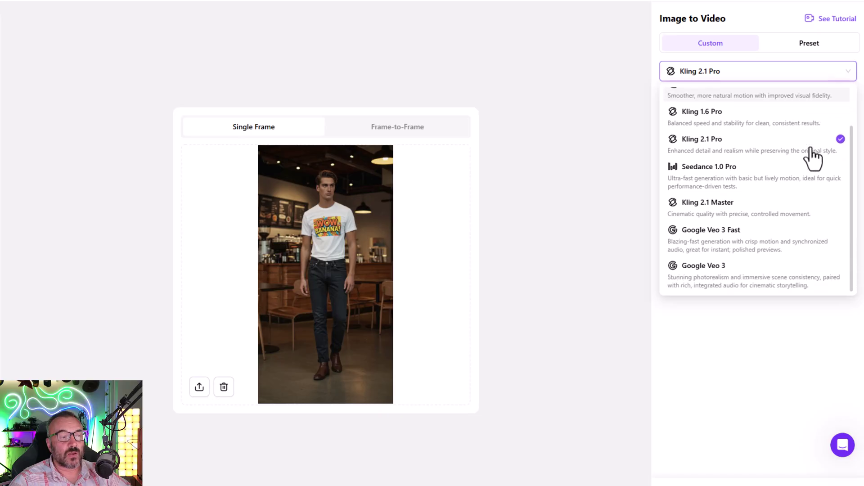
pyautogui.click(726, 239)
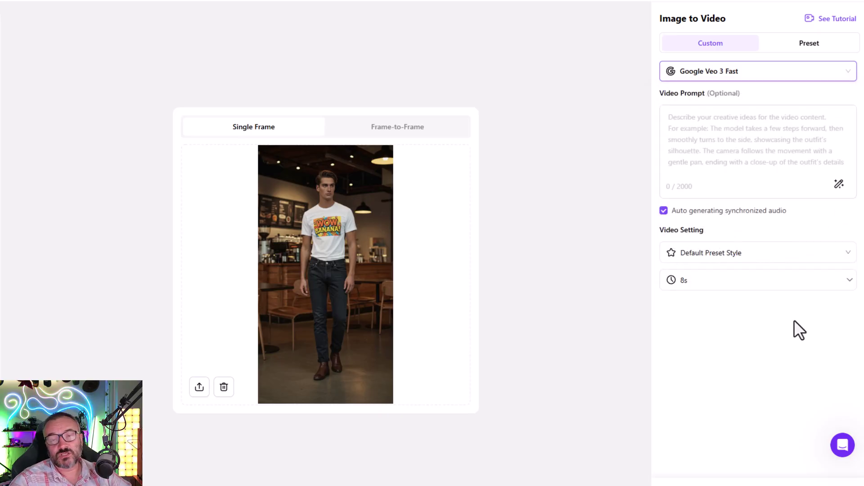
pyautogui.click(743, 136)
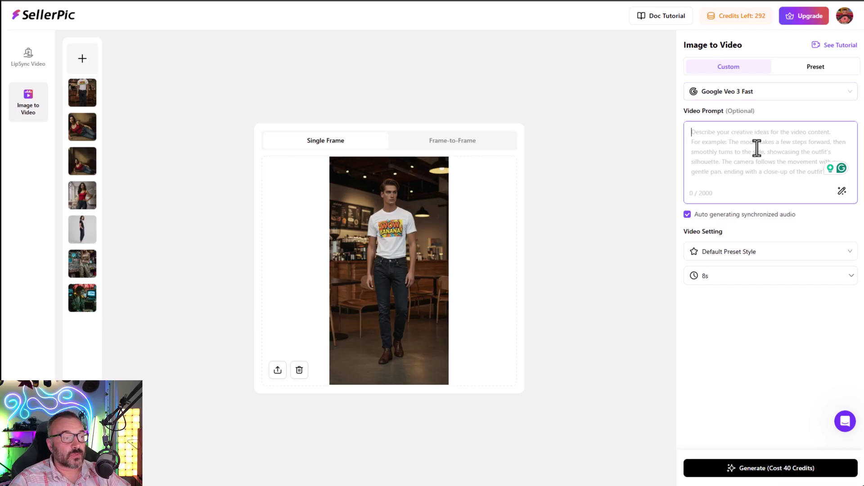
pyautogui.write('Model looking')
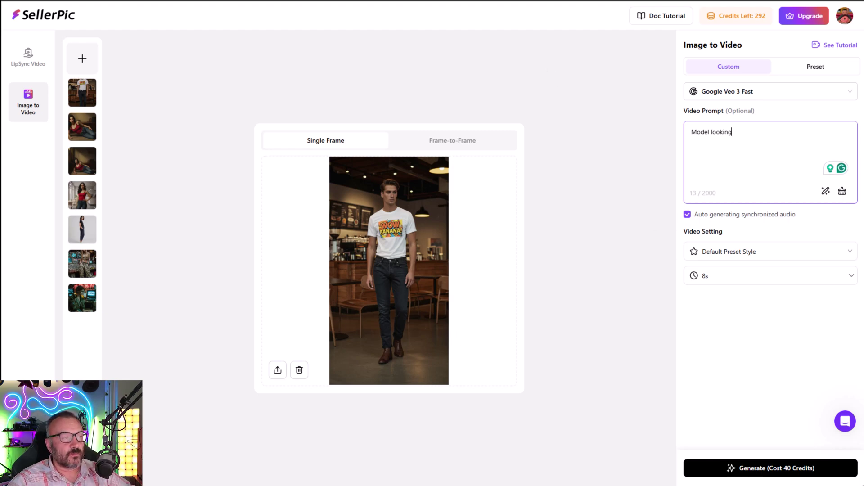
# Switch back to Kling 2.1 Pro in Single Frame mode and generate the 5-second video.
pyautogui.click(274, 51)
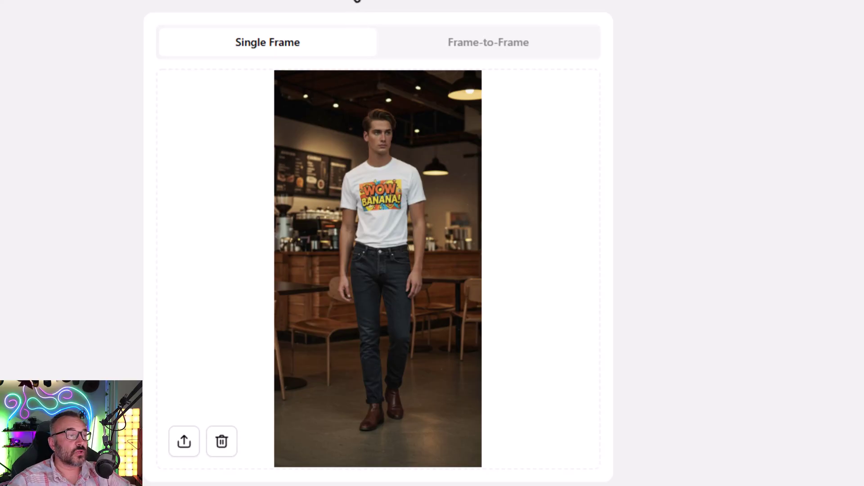
pyautogui.click(509, 52)
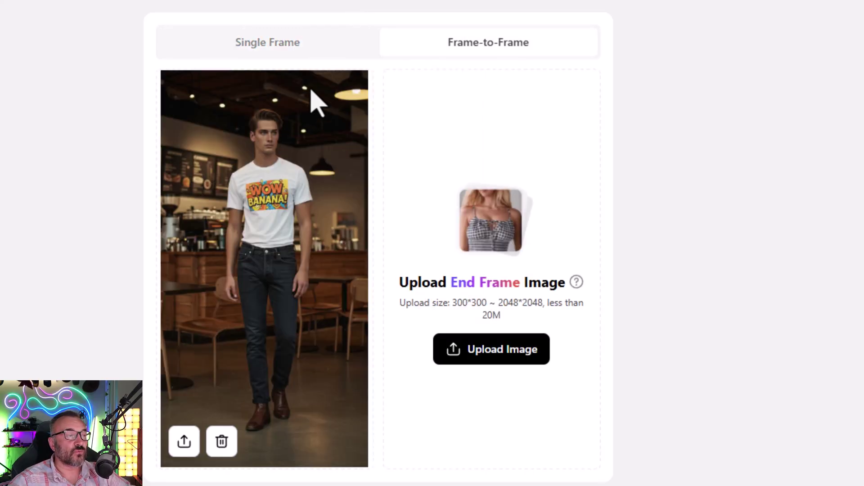
pyautogui.click(298, 51)
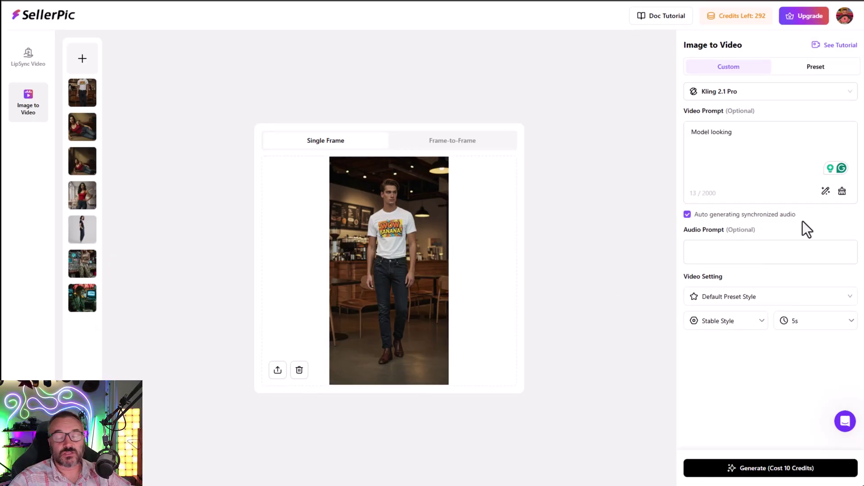
pyautogui.click(774, 471)
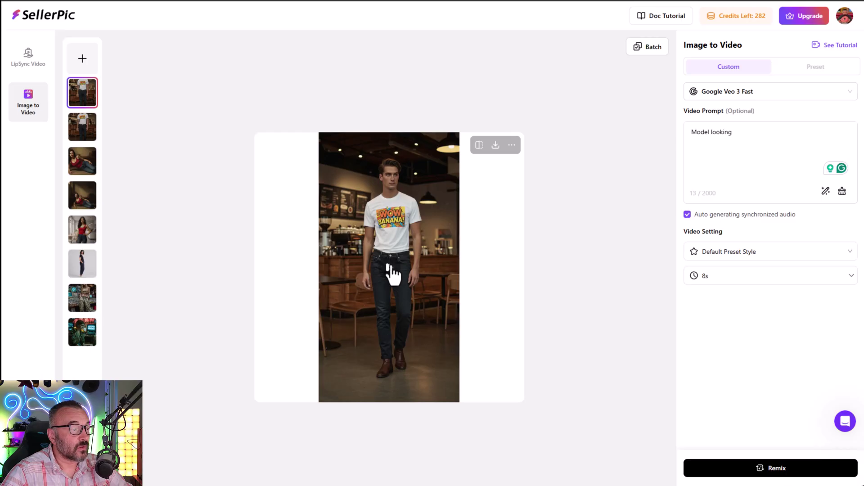
# Preview the finished Kling coffee-shop video and replay it.
pyautogui.click(392, 273)
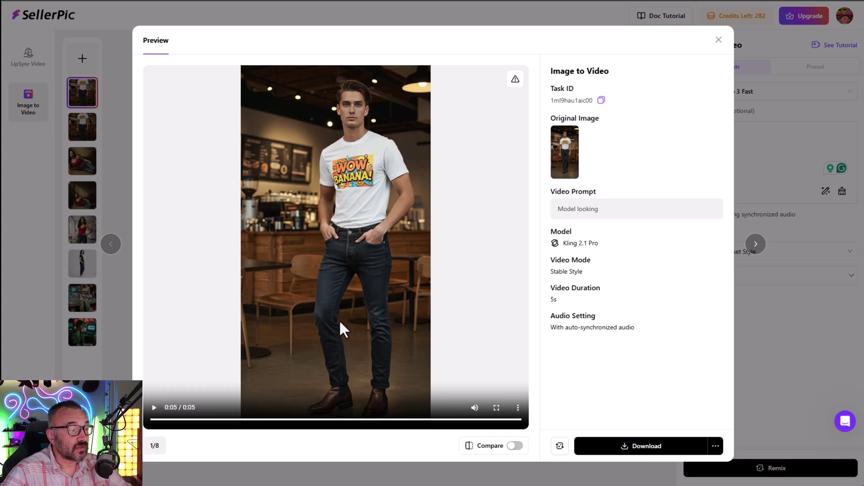
pyautogui.click(154, 407)
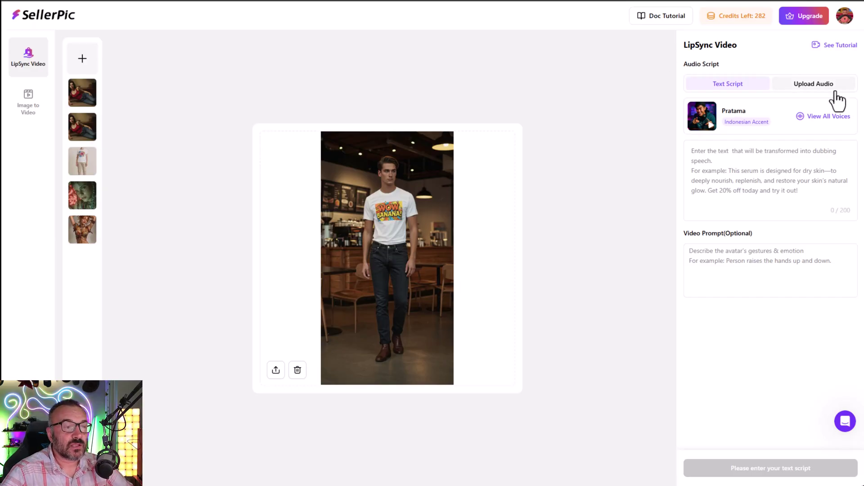
# Filter voices to male, middle-aged, British, sample Daniel and confirm him as the voice.
pyautogui.click(812, 118)
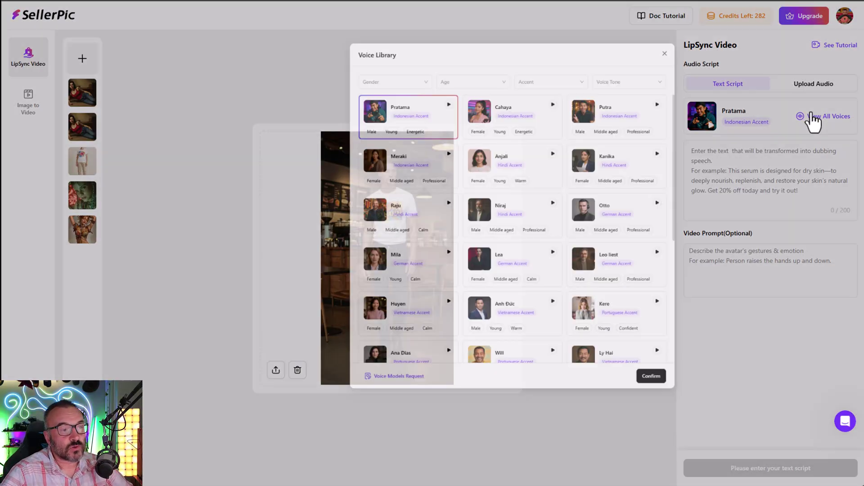
pyautogui.click(285, 74)
pyautogui.click(279, 92)
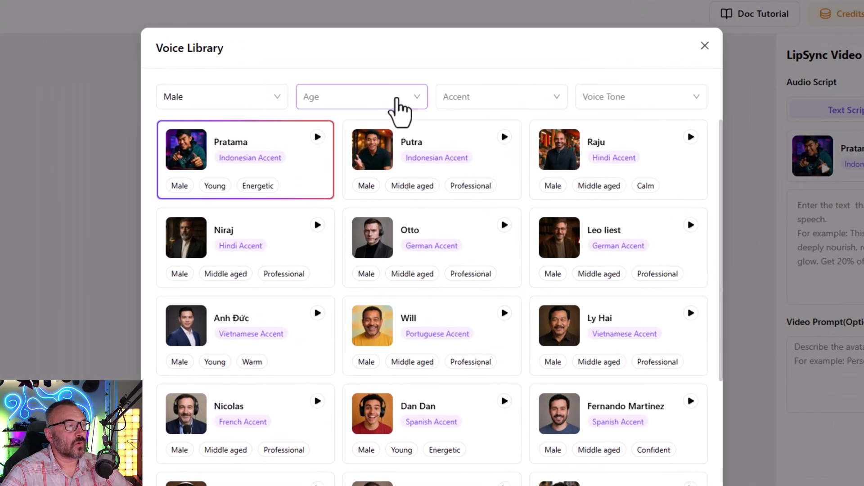
pyautogui.click(396, 75)
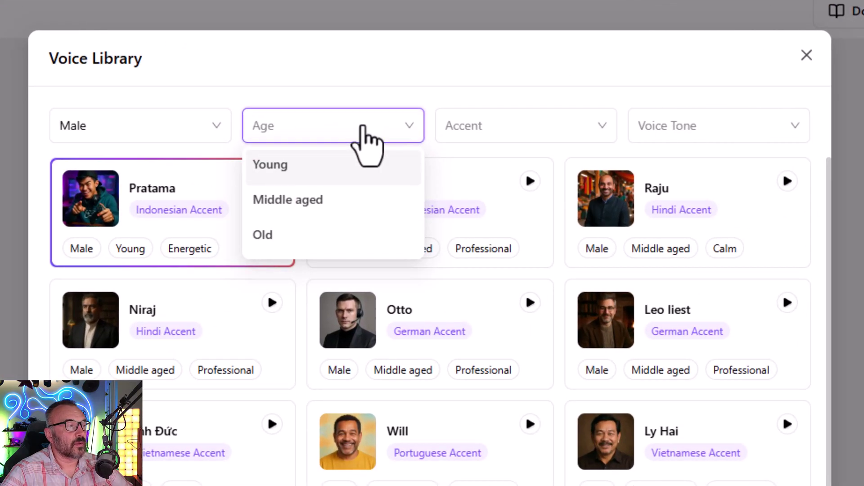
pyautogui.click(305, 200)
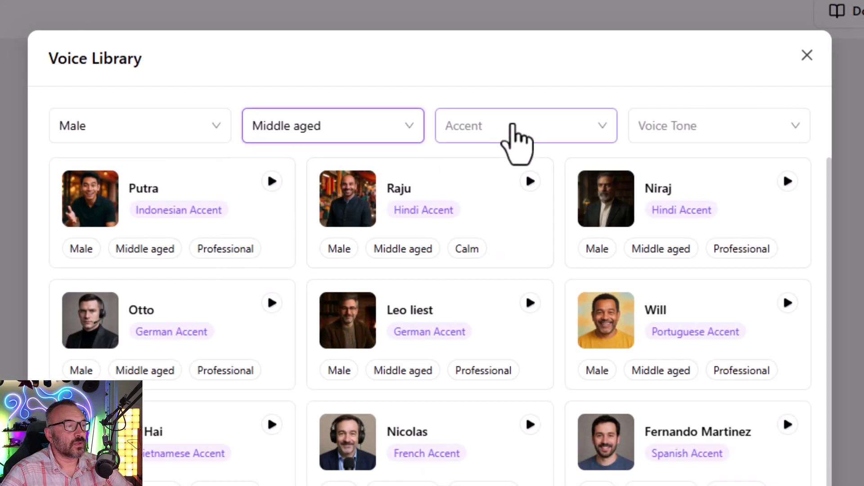
pyautogui.click(513, 126)
pyautogui.click(476, 198)
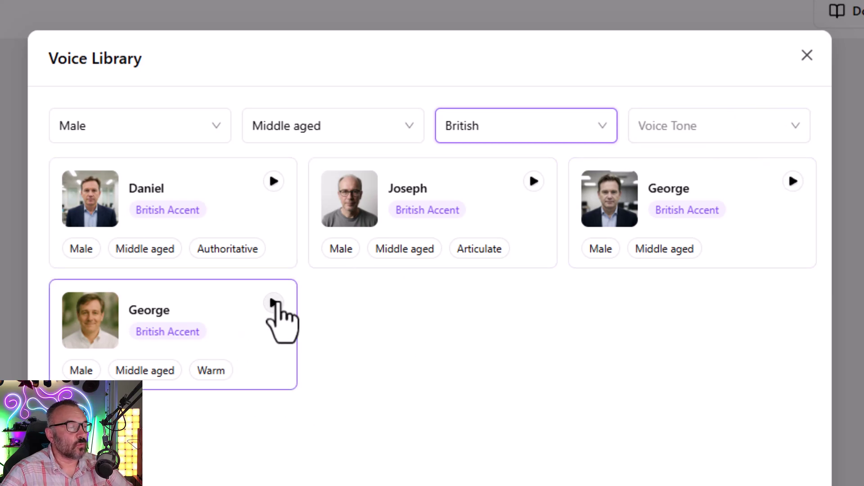
pyautogui.click(274, 181)
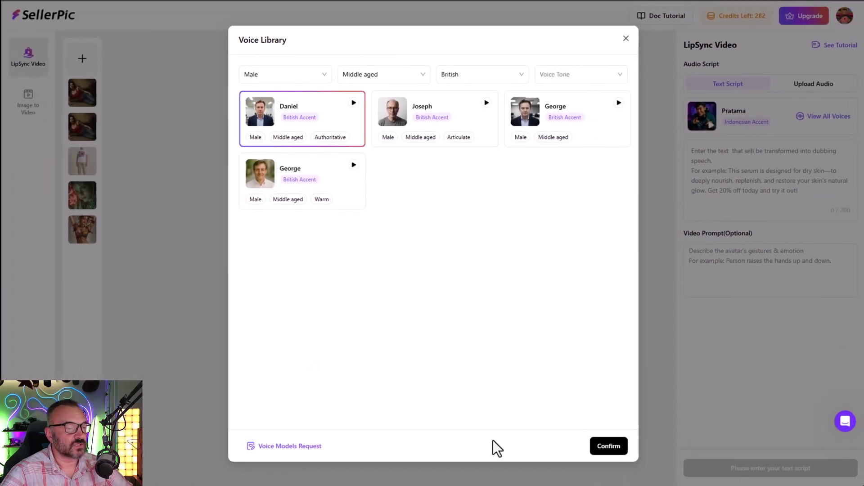
pyautogui.click(609, 446)
# Paste the soft, breathable T-shirt script as text and generate the lip-sync video.
pyautogui.click(782, 179)
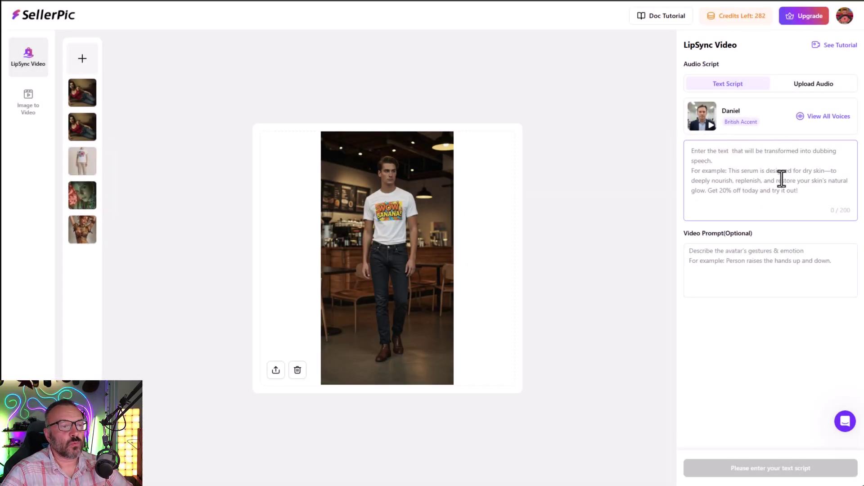
pyautogui.write('I just put this T-shirt on and it practically disappears. The fabric is soft and breathable, with a gentle stretch that moves with me. No scratchy tags, no stiff seams—just easy, all-day comfort.')
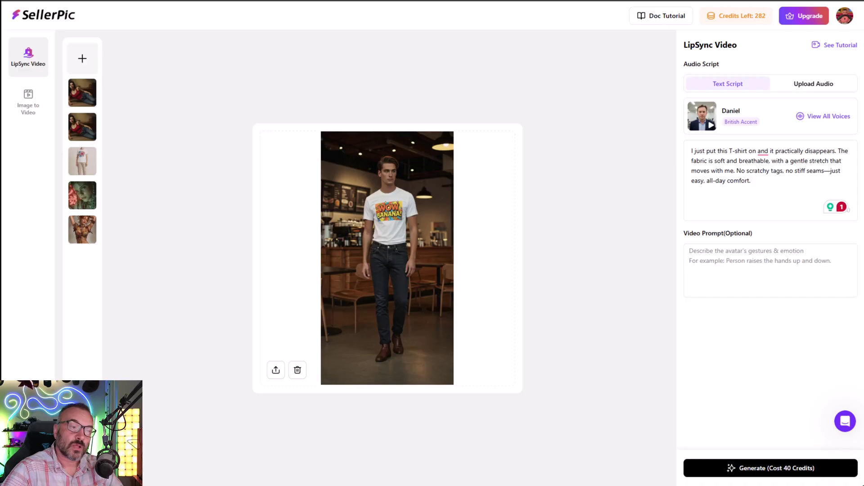
pyautogui.click(836, 89)
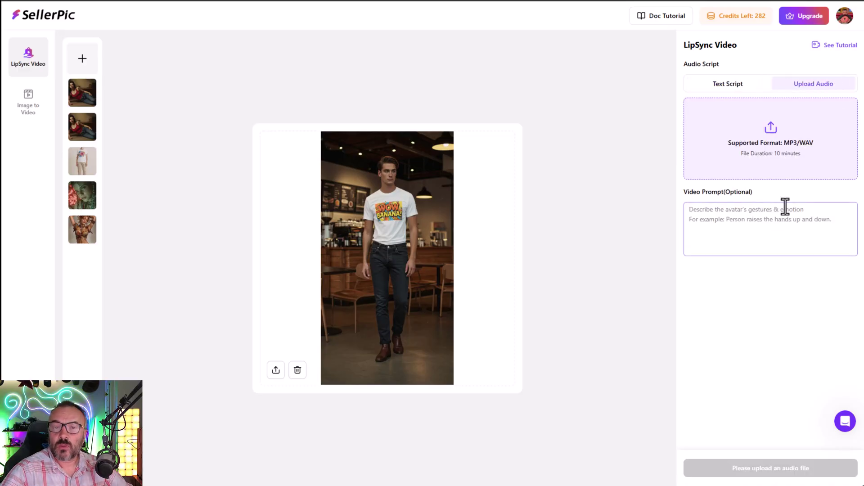
pyautogui.click(715, 90)
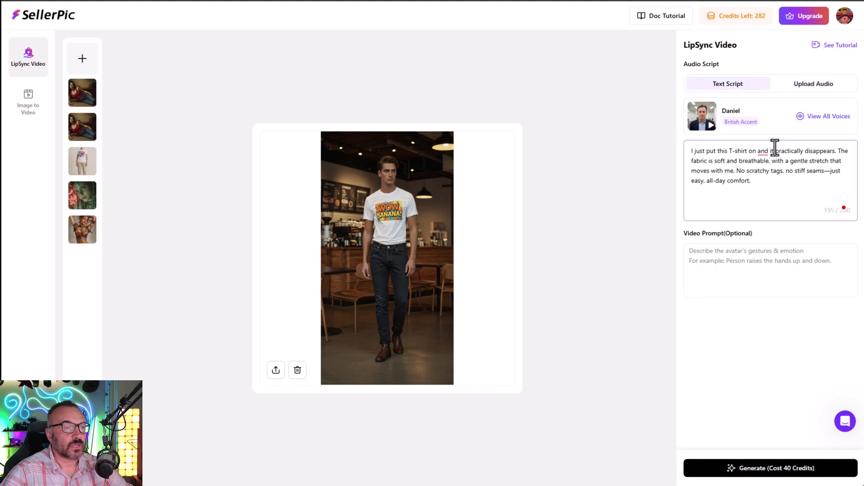
pyautogui.click(756, 476)
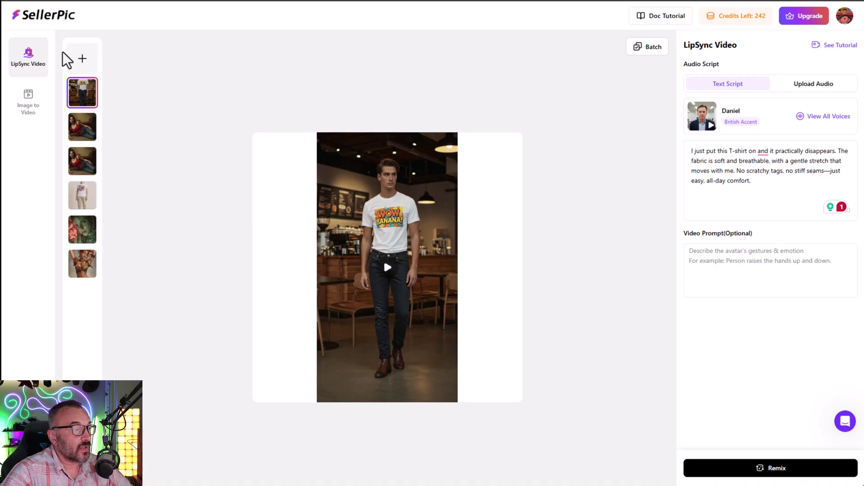
# Play the finished 14-second lip-sync clip in preview.
pyautogui.click(383, 277)
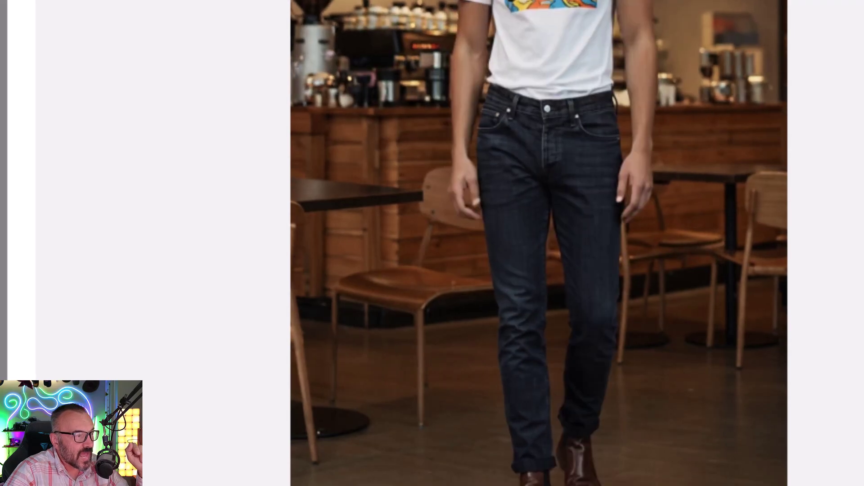
# Seek the lip-sync preview to 0:08 for another look.
pyautogui.click(330, 420)
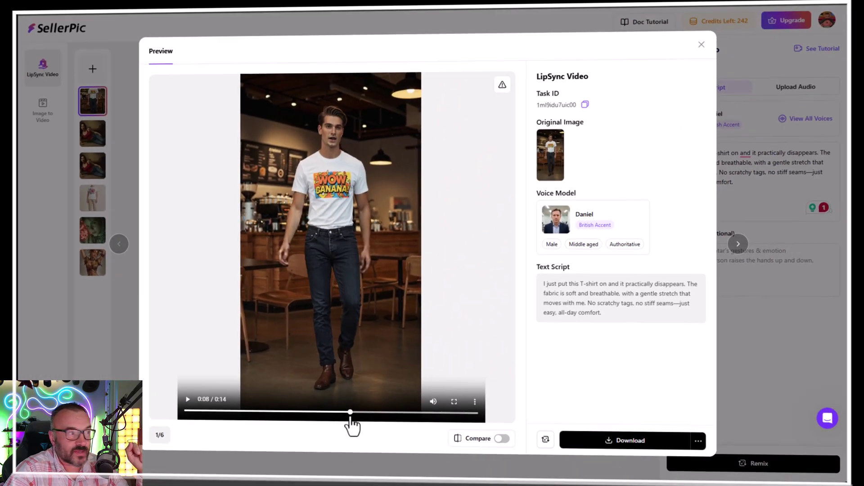